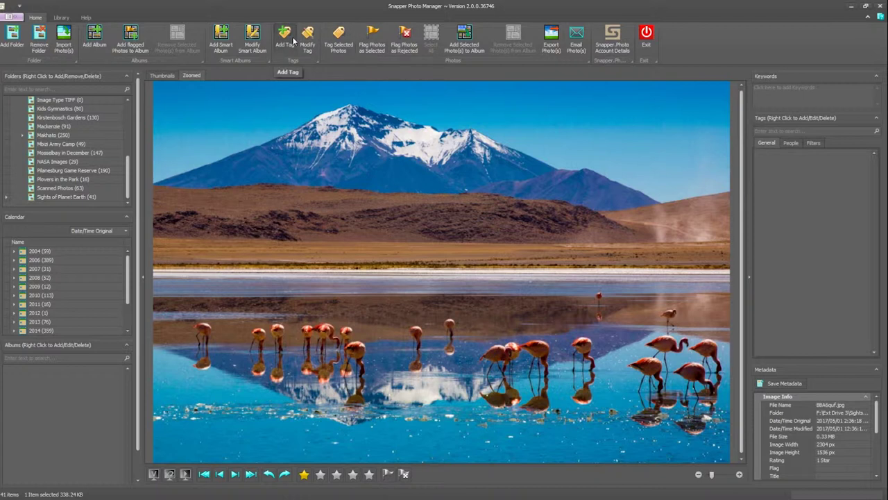
Step: Create a General tag named Birds
left_click(294, 43)
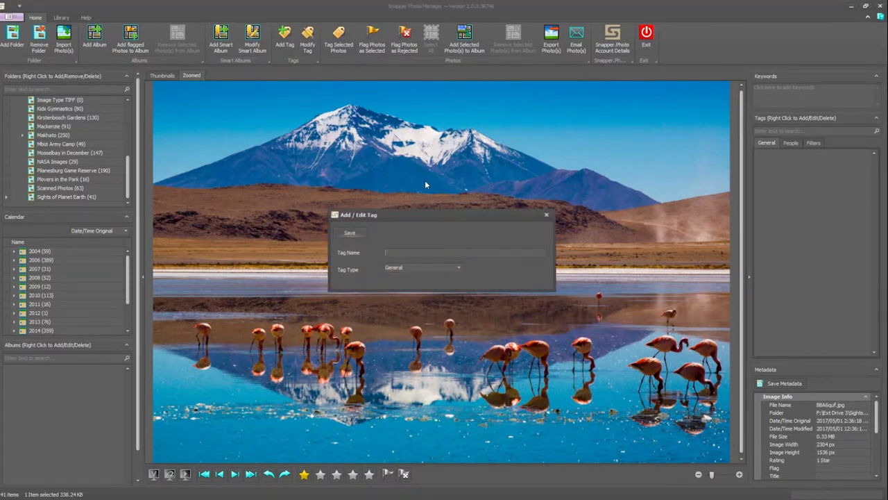
type("Birds")
key("Return")
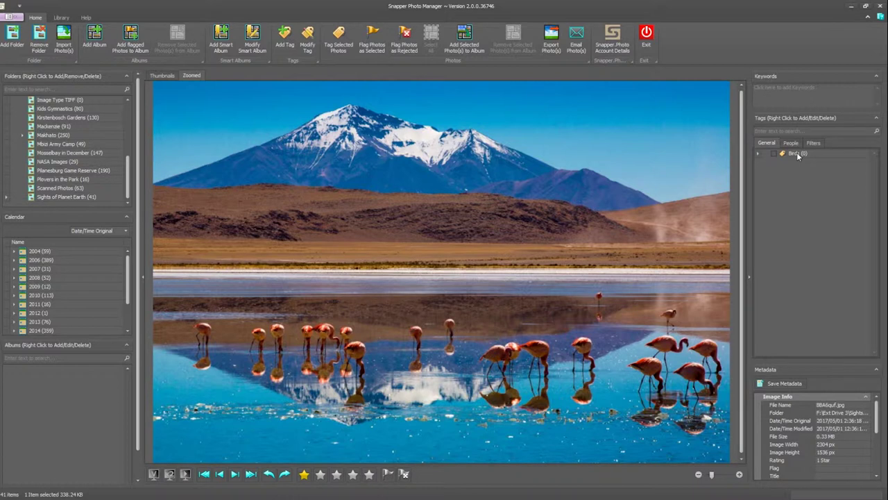
Step: Assign the Birds tag to photos 943B2503 through 943B2536 in the Pilanesburg Game Reserve folder
left_click(94, 172)
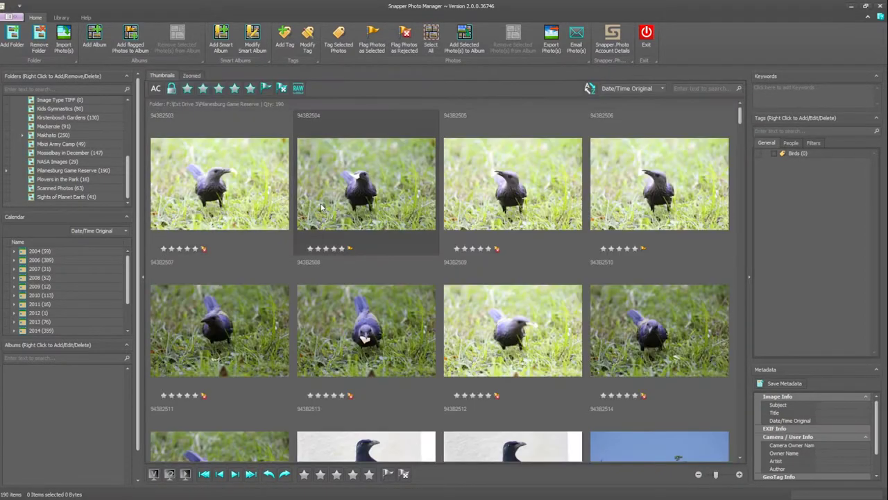
left_click(235, 179)
scroll(347, 293, "down", 1)
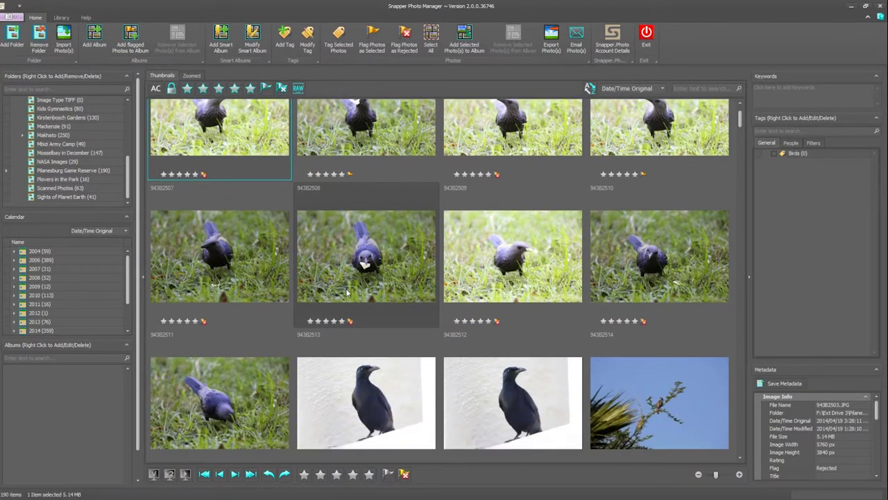
scroll(347, 292, "down", 6)
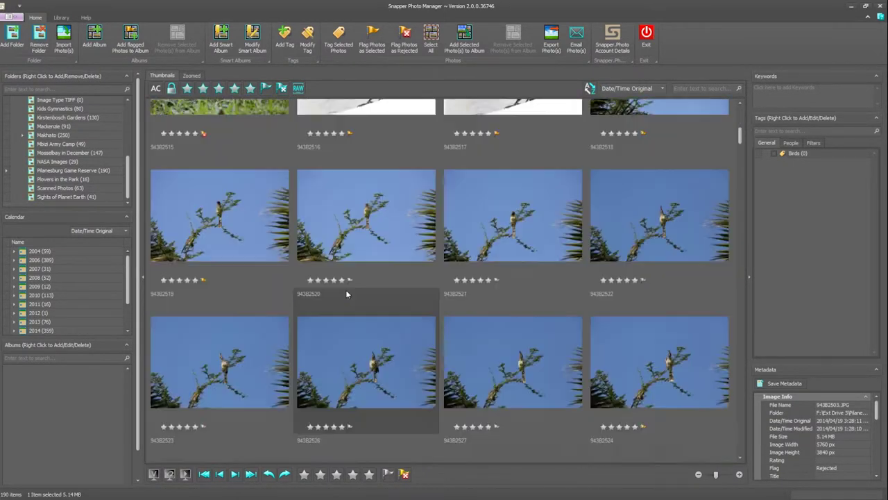
scroll(346, 294, "down", 4)
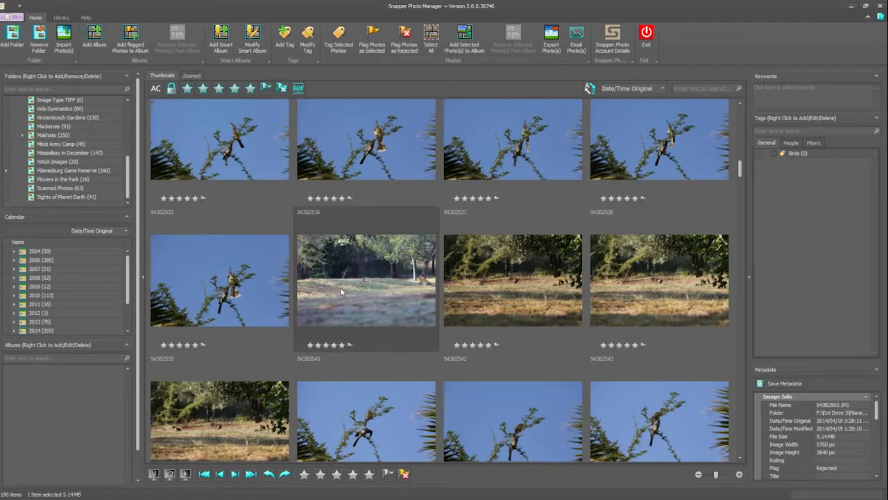
left_click(349, 290, "shift")
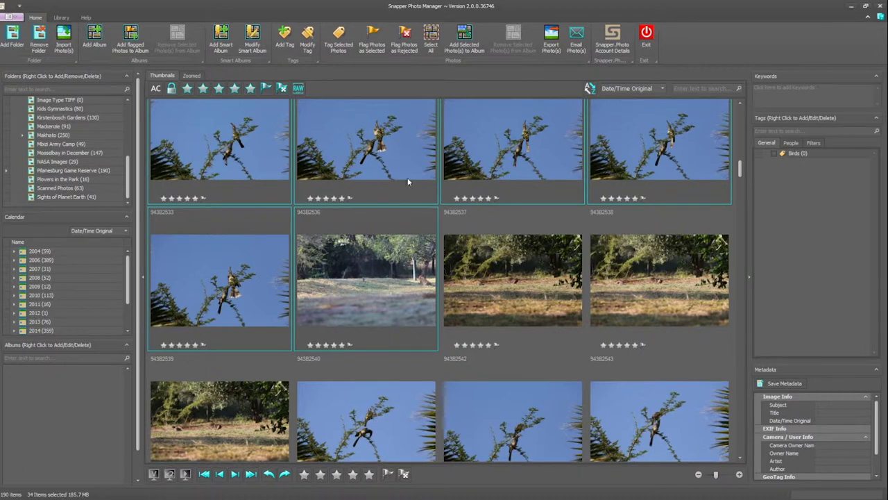
left_click_drag(406, 164, 782, 154)
left_click_drag(782, 154, 780, 156)
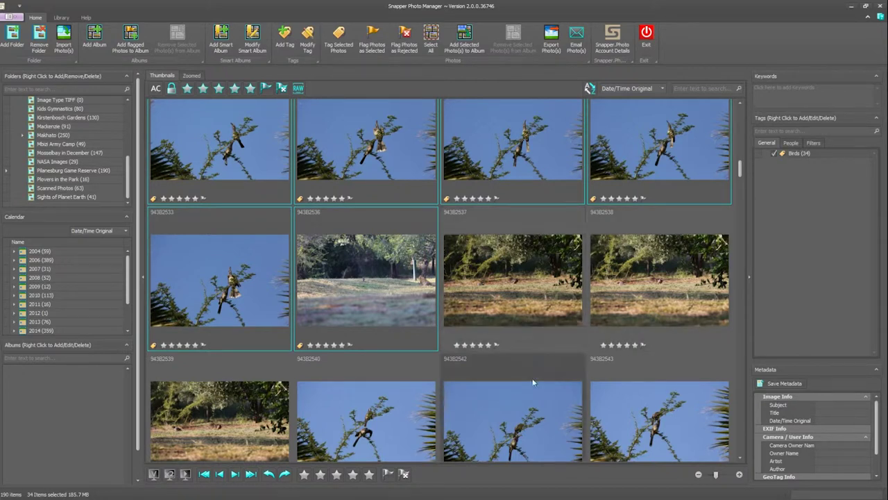
Step: Tag the bird-in-tree photos 943B2540 through 943B2544 with the Birds tag
scroll(500, 375, "down", 1)
left_click(375, 347)
scroll(456, 362, "down", 1)
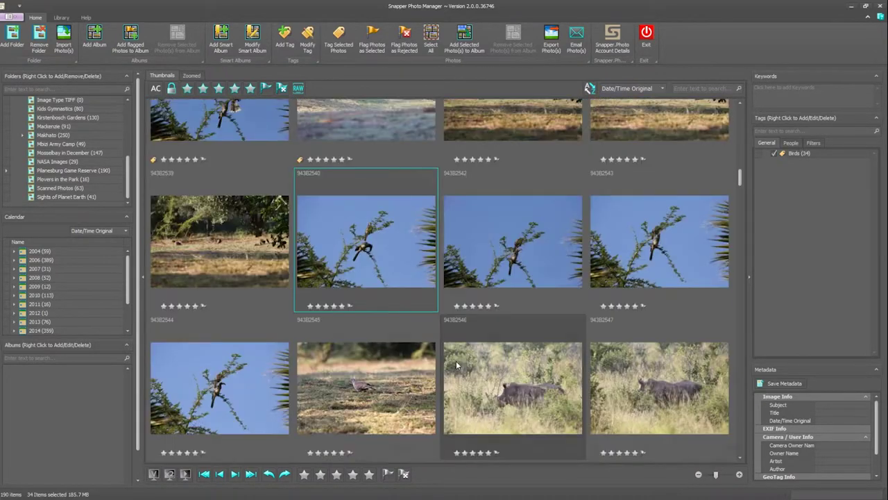
left_click(253, 388, "shift")
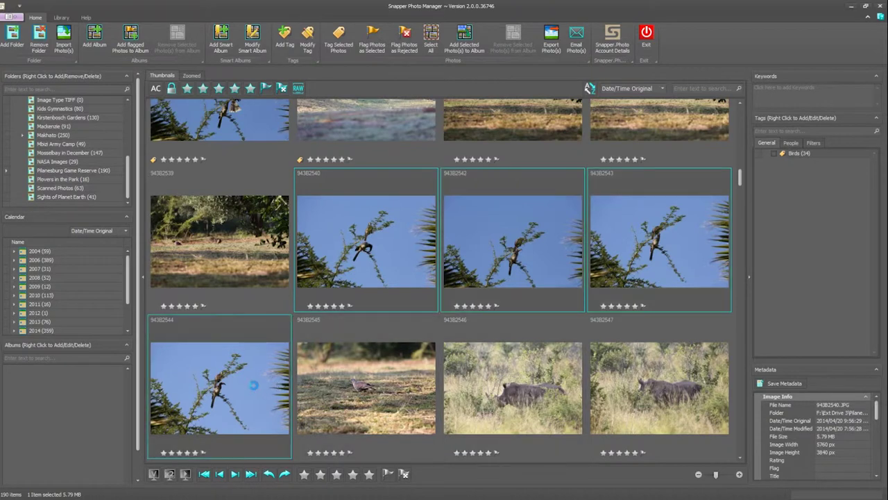
right_click(378, 242)
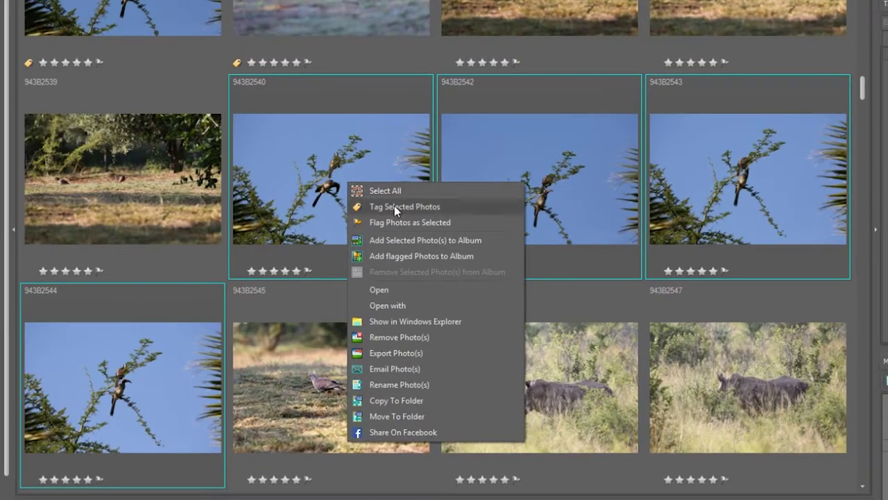
left_click(394, 205)
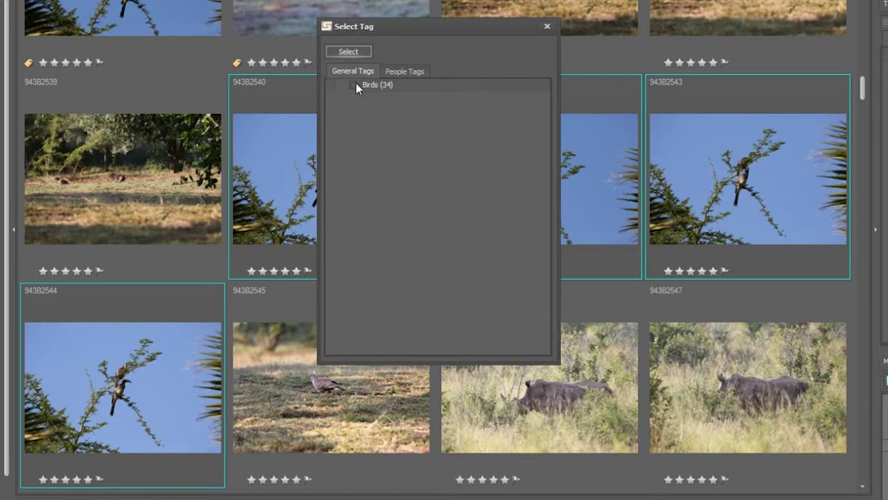
left_click(355, 85)
left_click(358, 55)
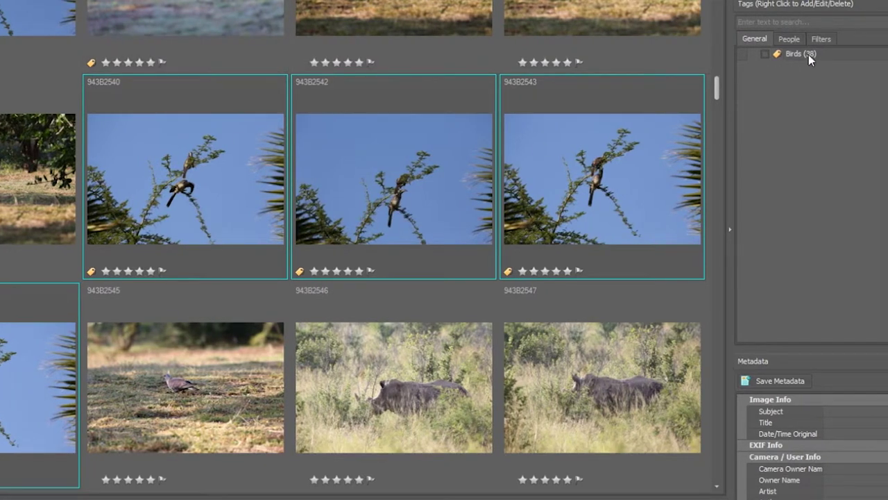
Step: Create a General tag named Zebra
scroll(394, 366, "down", 2)
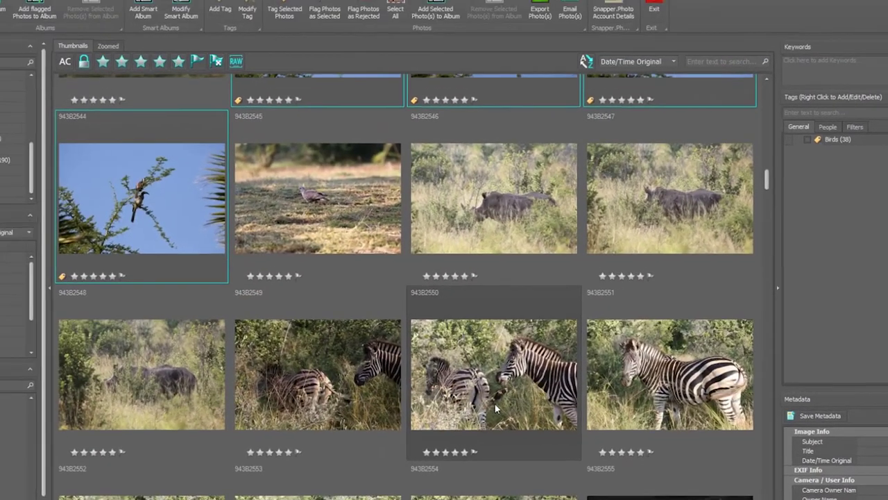
scroll(499, 405, "down", 1)
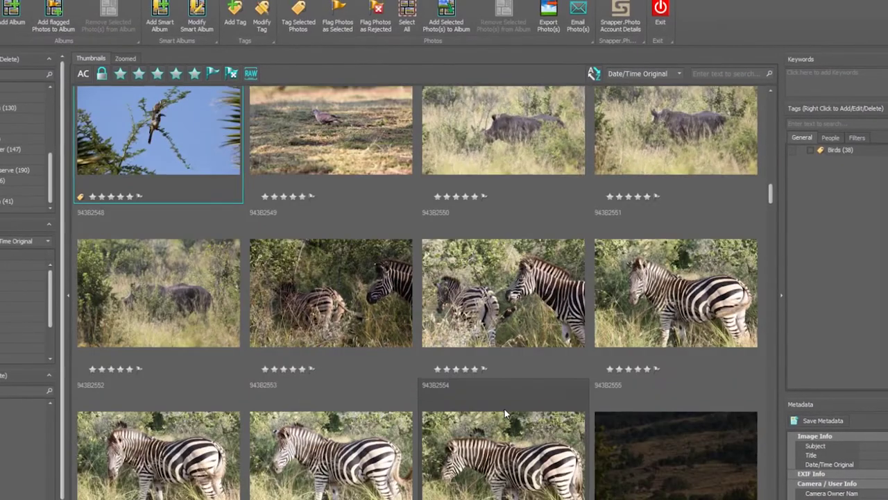
left_click(236, 11)
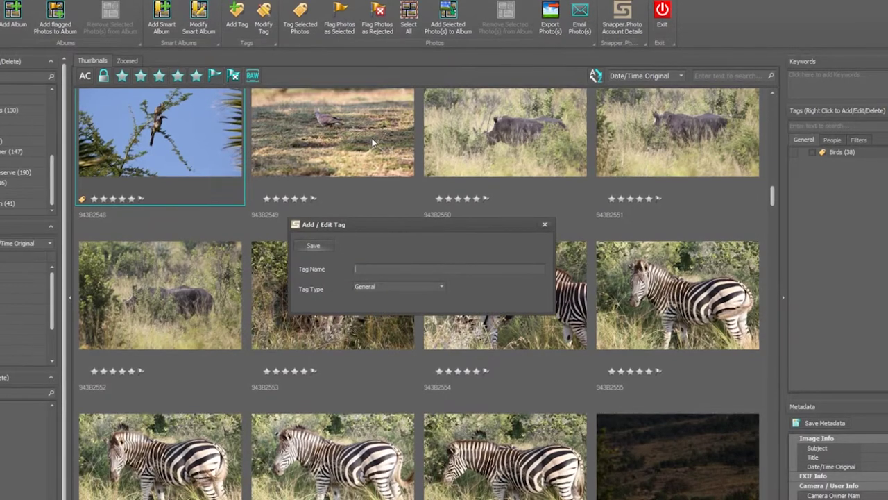
type("Zebra")
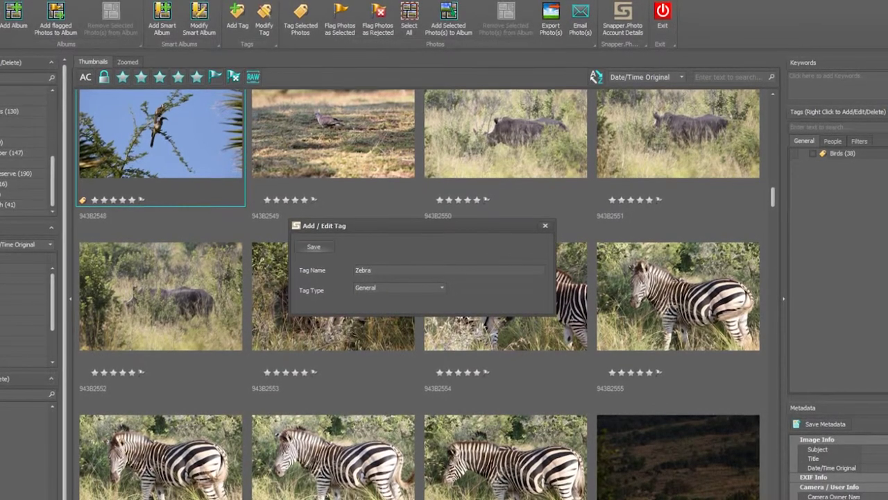
left_click(318, 247)
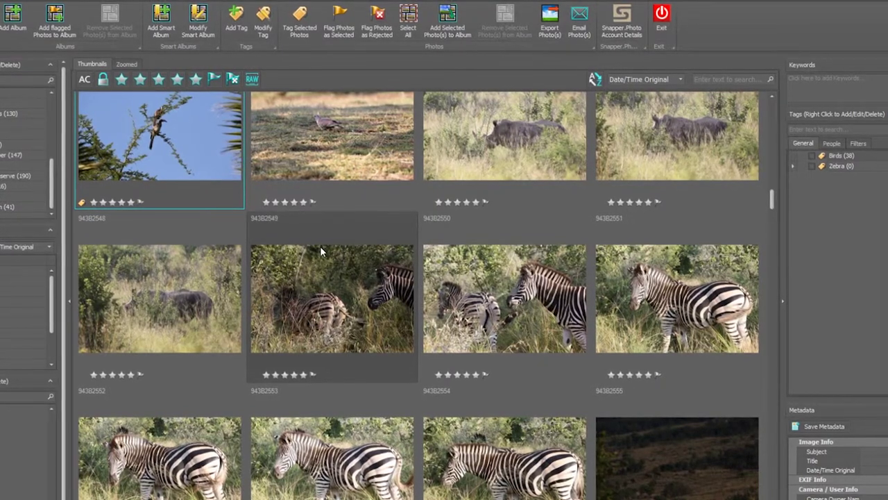
Step: Assign the Zebra tag to the zebra photos 943B2549 through 943B2554
left_click(320, 316)
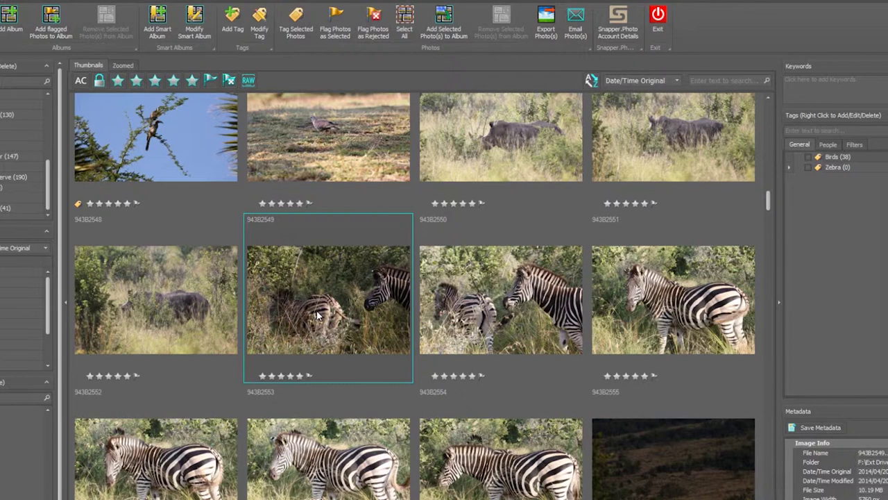
left_click(486, 471, "shift")
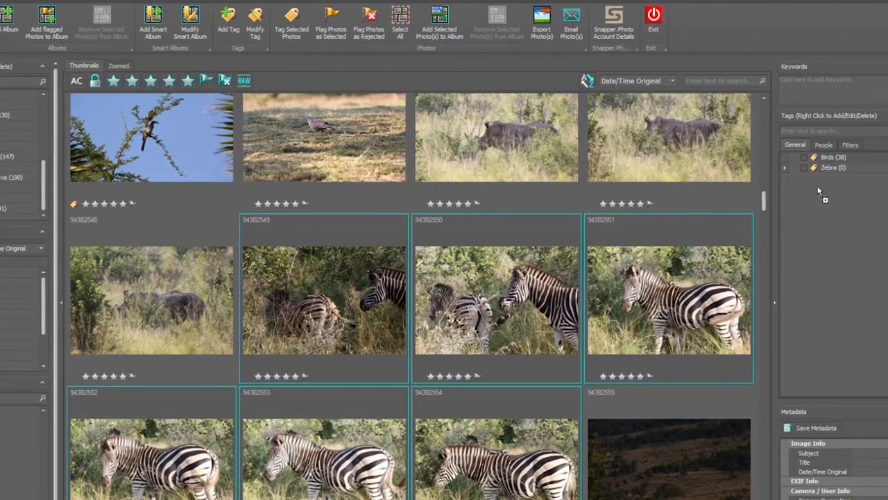
left_click(835, 170)
Step: Assign the Zebra tag to the next run of five zebra photos, ending with 943B2567
scroll(571, 393, "down", 6)
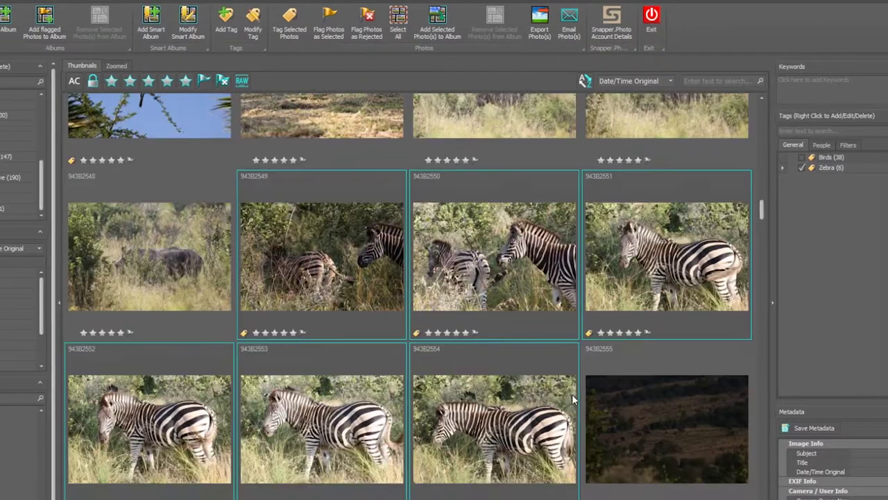
scroll(571, 394, "down", 2)
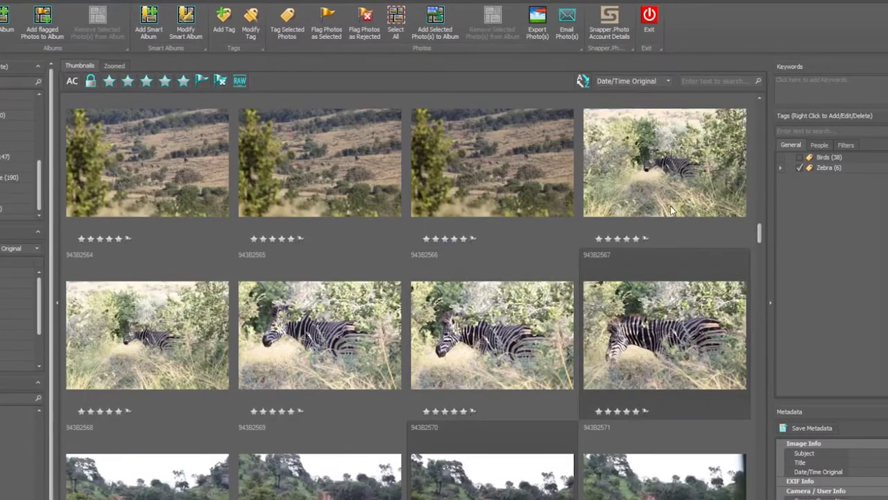
left_click(659, 173)
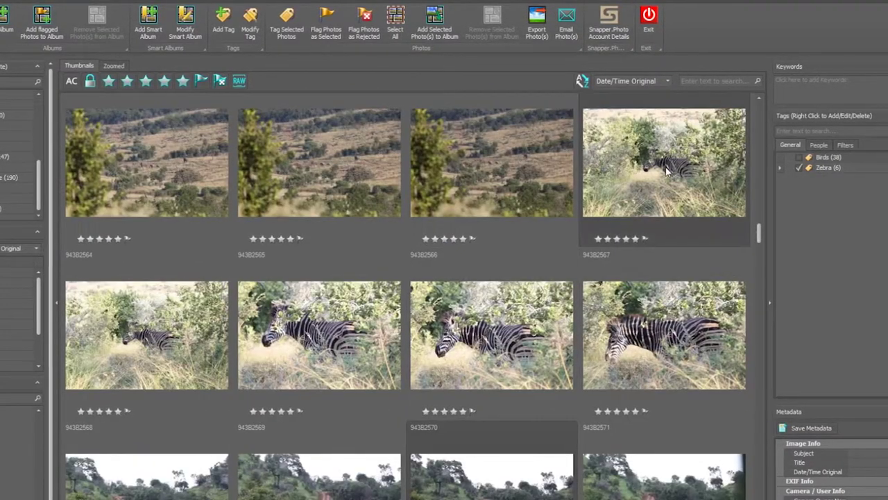
left_click(626, 333, "shift")
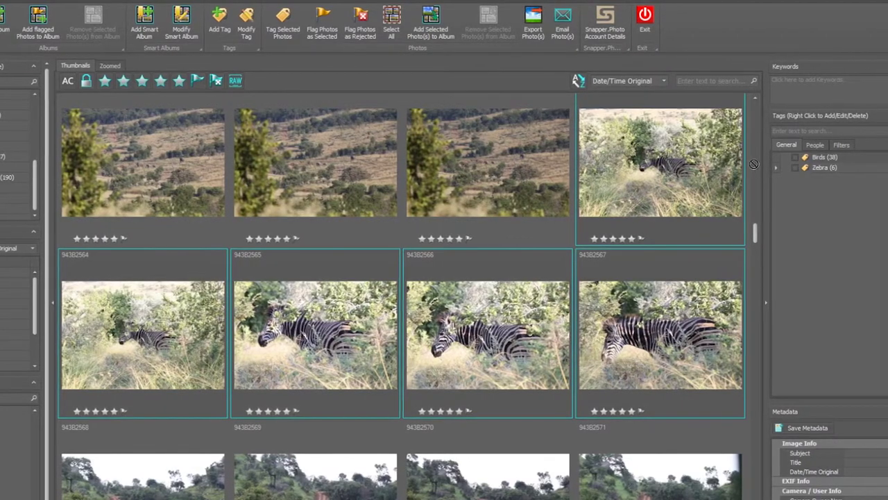
left_click(794, 167)
Step: Create a General tag named Imapala
scroll(484, 338, "down", 6)
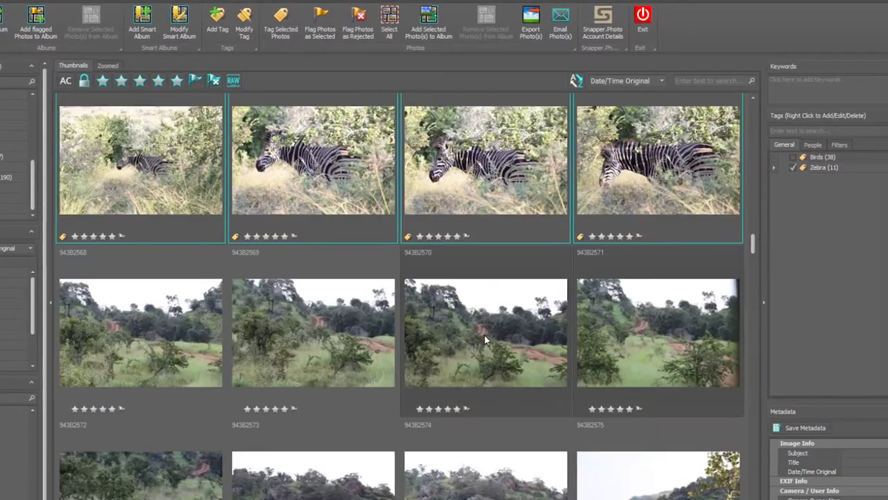
scroll(485, 342, "down", 4)
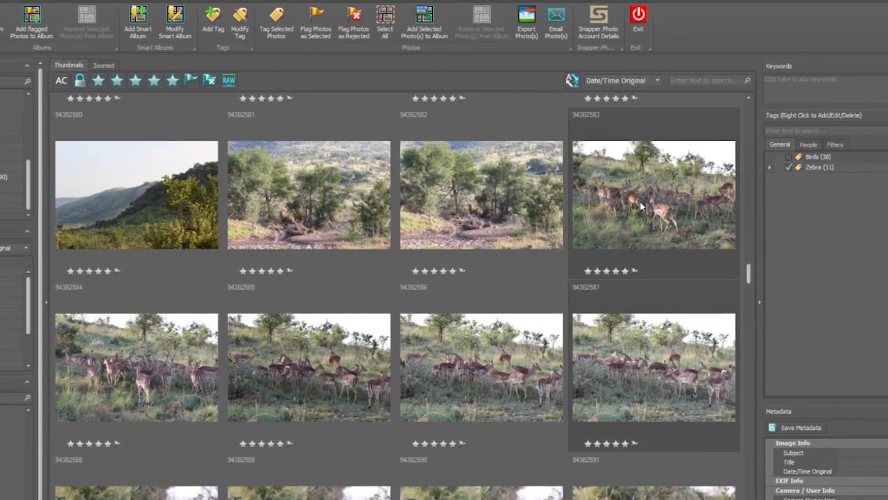
left_click(212, 21)
type("Imapal")
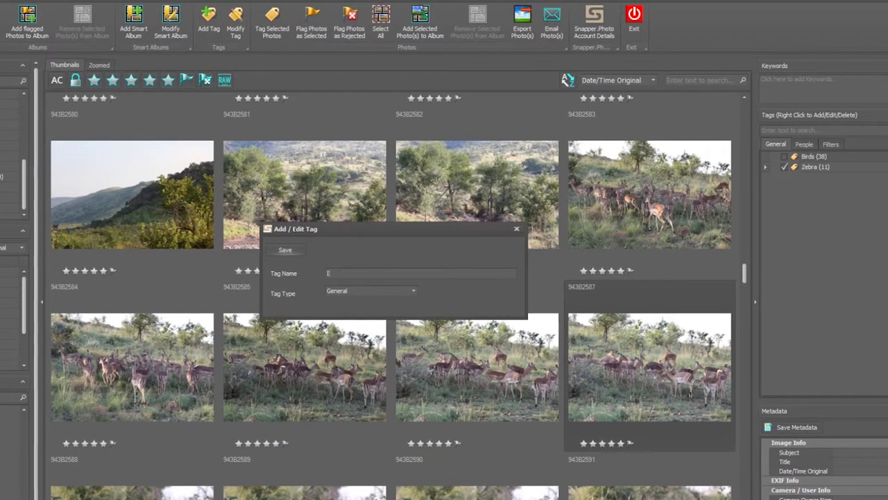
type("a")
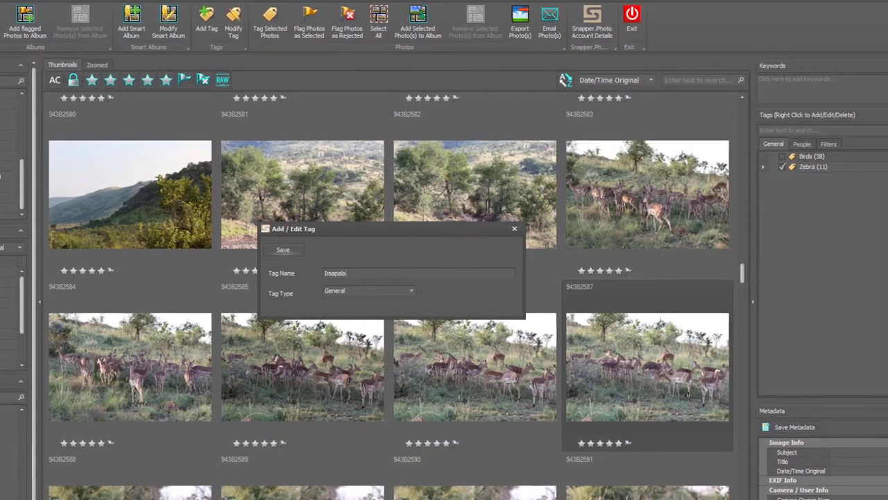
left_click(282, 248)
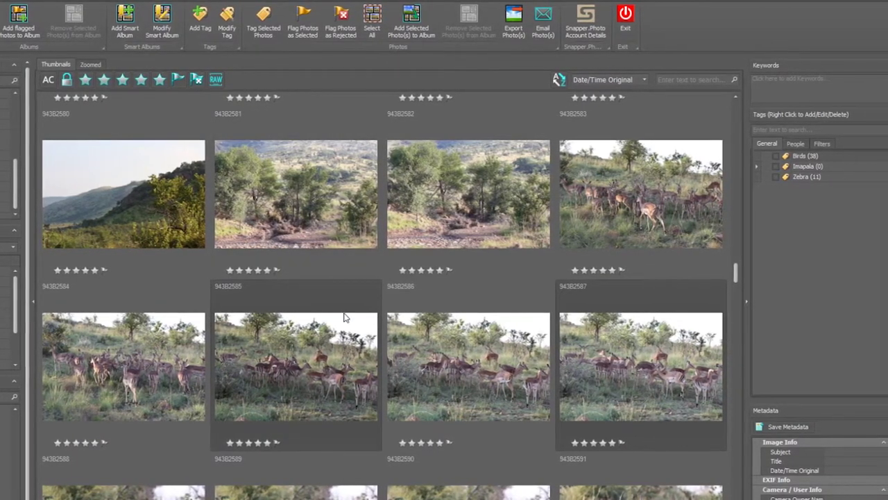
Step: Assign the Imapala tag to the run of impala photos from 943B2583 through 943B2618
left_click(637, 201)
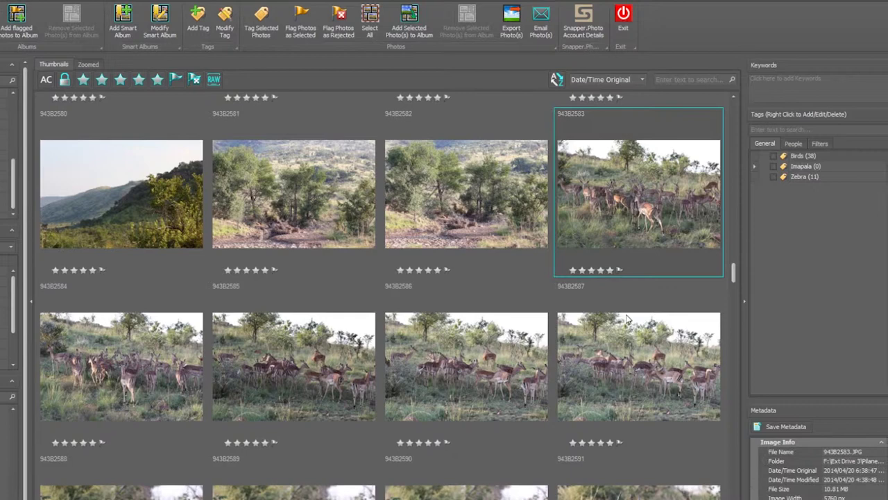
scroll(625, 316, "down", 3)
scroll(623, 319, "down", 10)
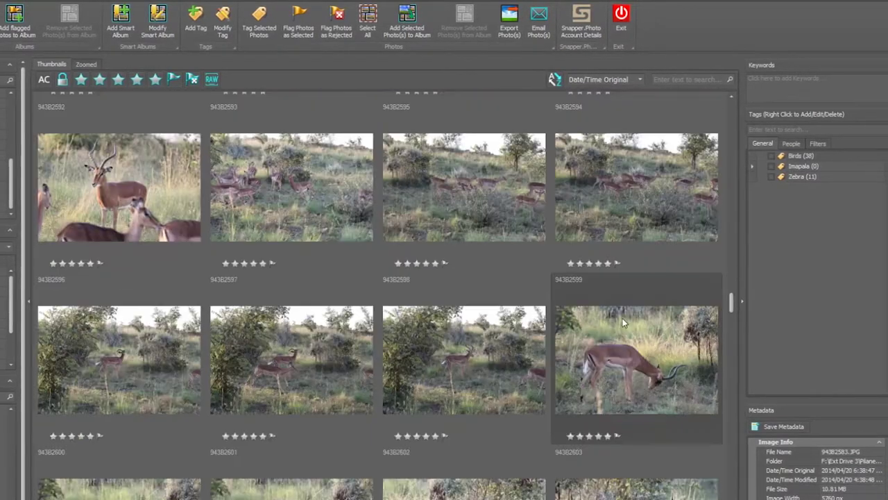
scroll(621, 318, "down", 10)
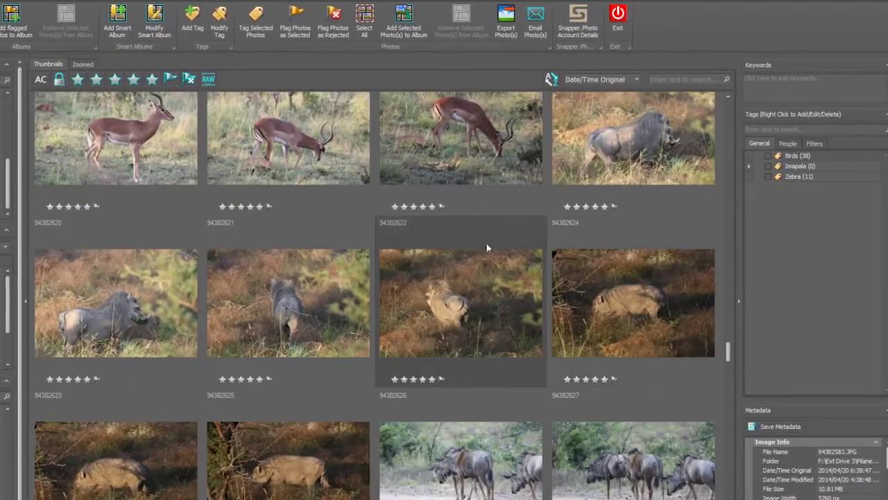
left_click(470, 146, "shift")
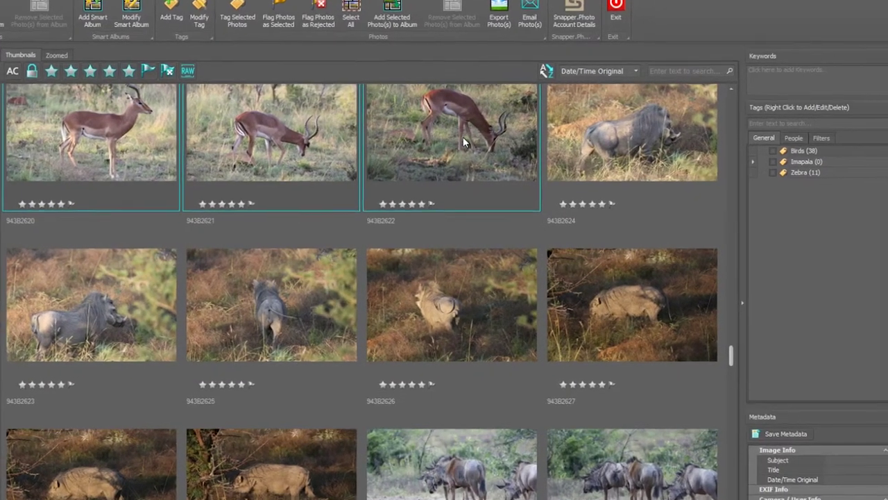
right_click(470, 145)
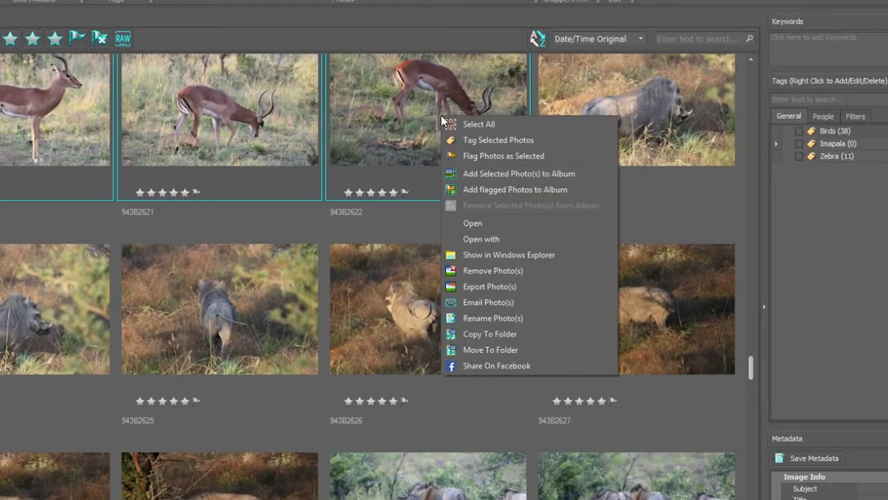
left_click(482, 139)
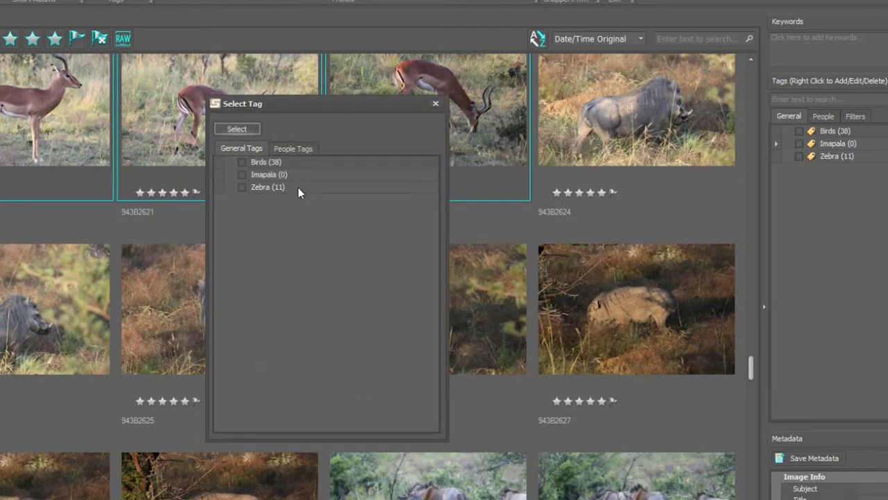
left_click(242, 174)
left_click(240, 131)
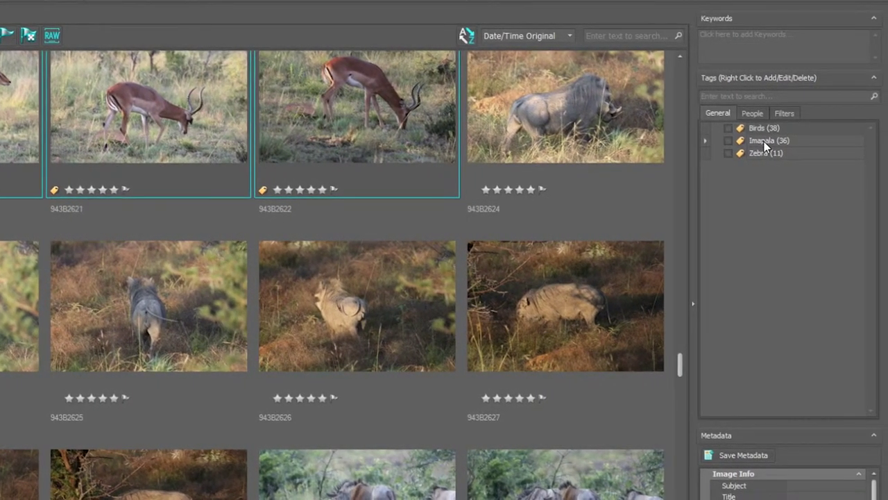
Step: Correct the name of the Imapala tag to Impala and save it
right_click(766, 145)
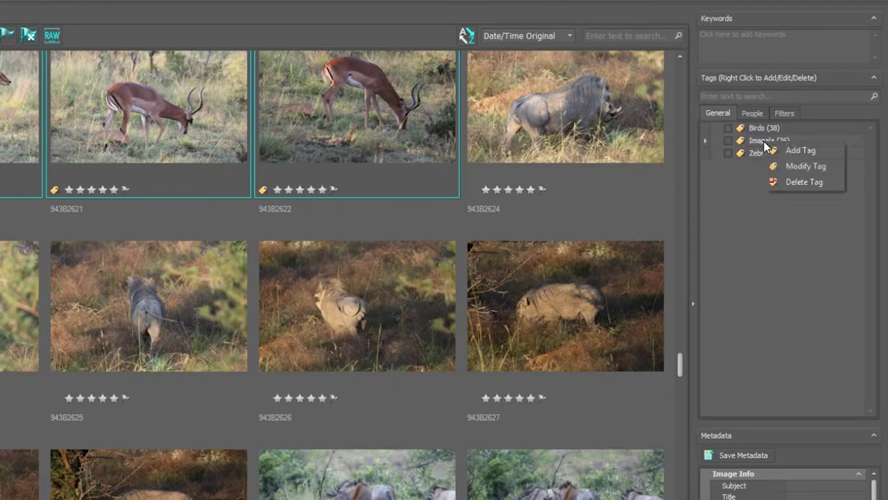
left_click(805, 167)
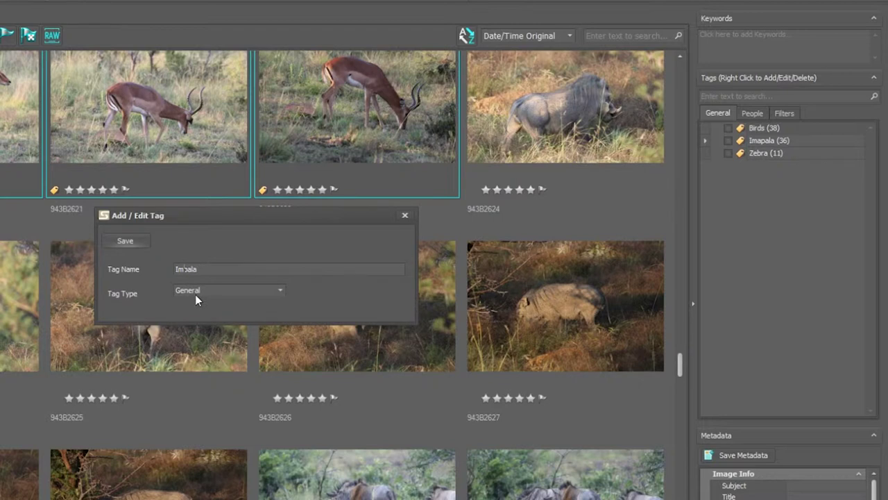
left_click(125, 240)
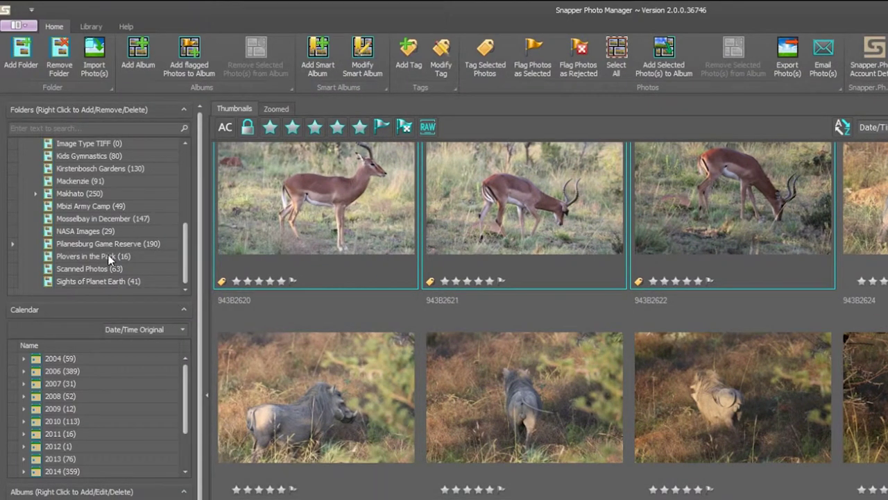
Step: Assign the Birds tag to all photos in the Plovers in the Park folder
left_click(109, 257)
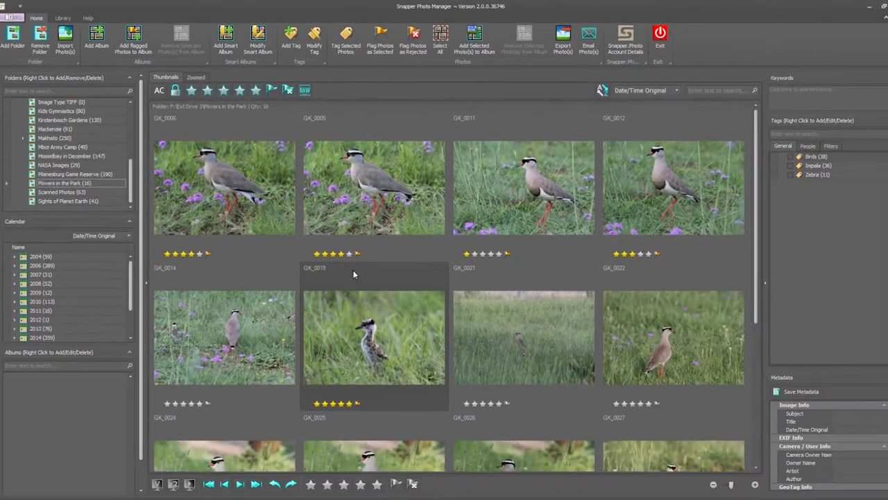
scroll(353, 274, "down", 3)
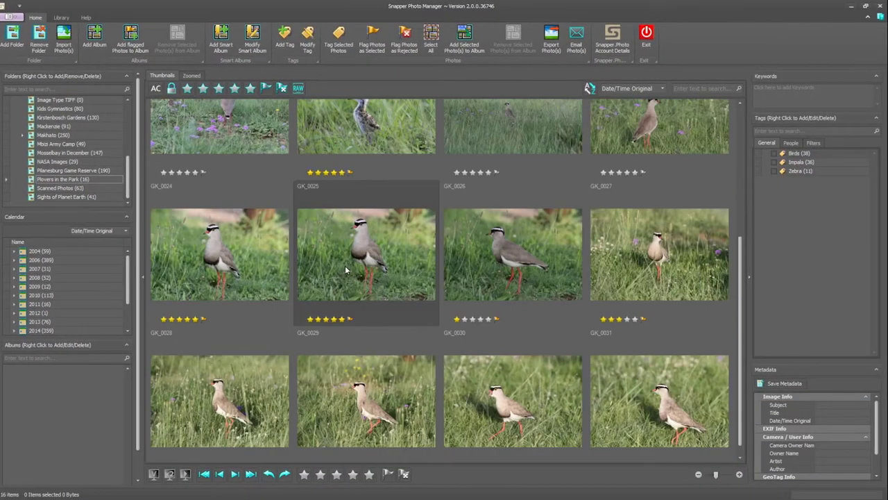
scroll(344, 265, "up", 3)
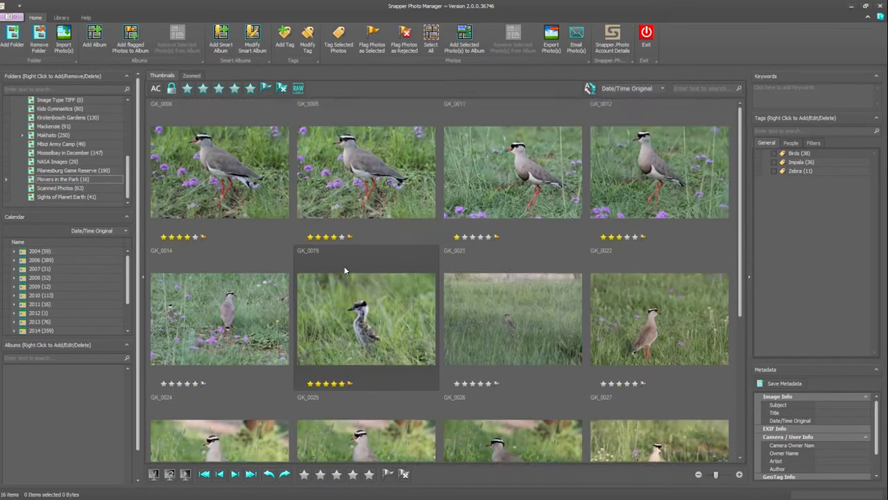
left_click(431, 40)
left_click_drag(464, 144, 774, 156)
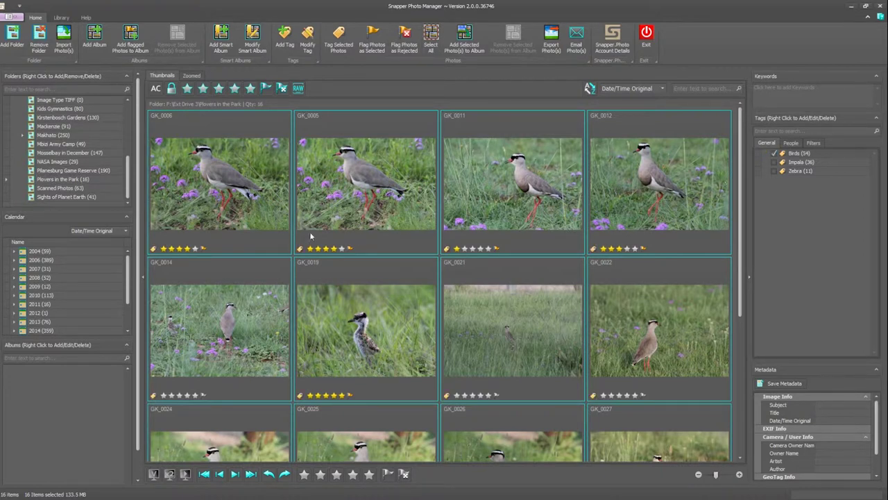
Step: Open the Kirstenbosch Gardens folder, reverse its date sort order and find the waterfowl photos
scroll(81, 171, "up", 2)
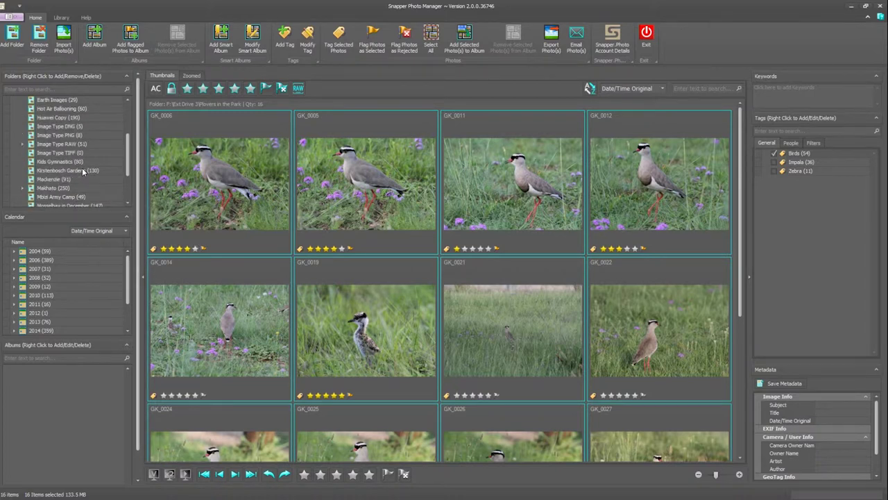
left_click(82, 170)
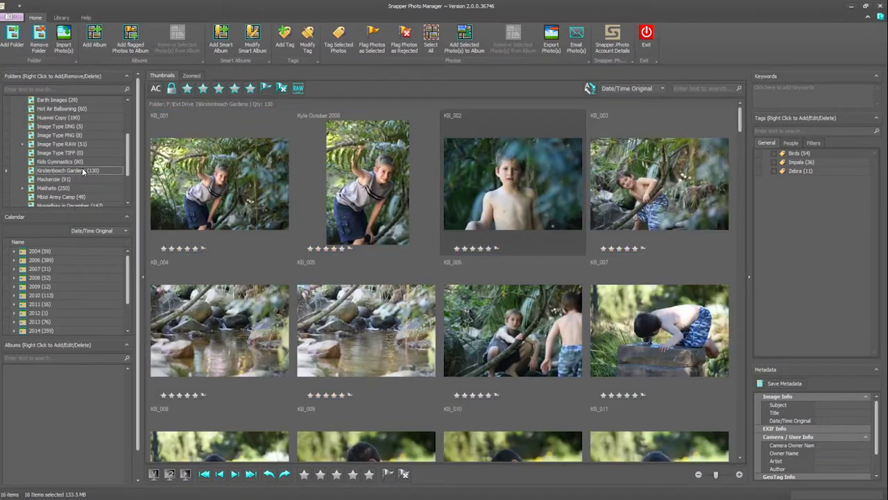
left_click(590, 89)
scroll(578, 204, "down", 5)
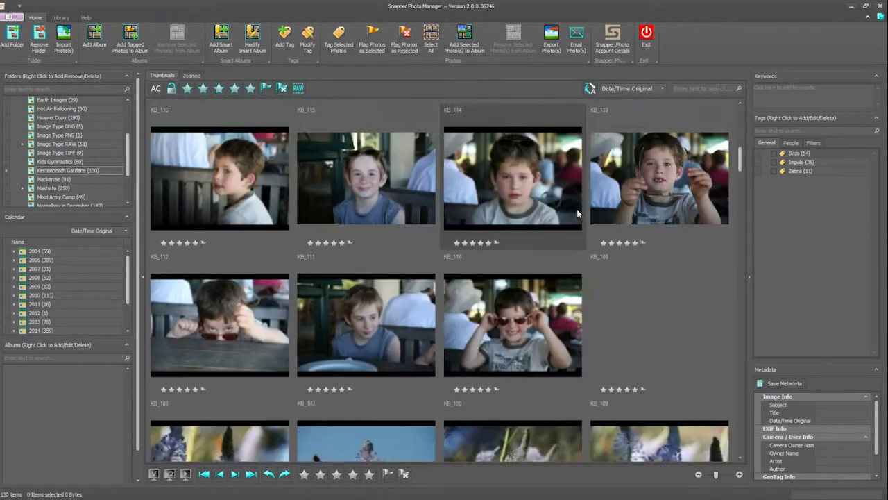
scroll(576, 209, "down", 8)
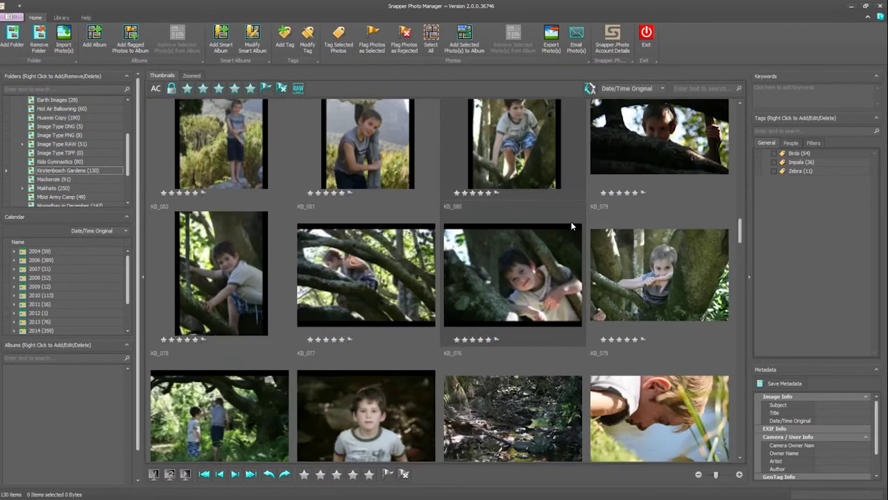
scroll(571, 221, "down", 5)
scroll(565, 236, "up", 1)
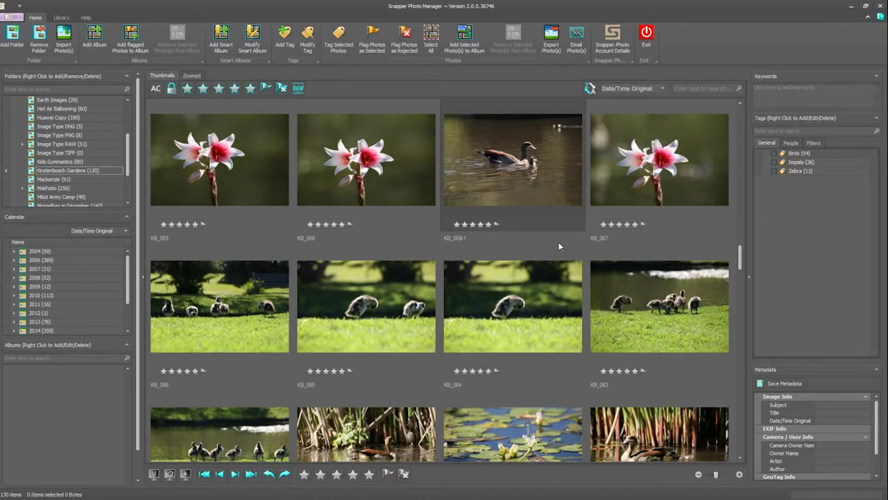
Step: Assign the Birds tag to the waterfowl photos from KB_069 through KB_051, leaving out the water lily photo KB_064
scroll(465, 322, "down", 5)
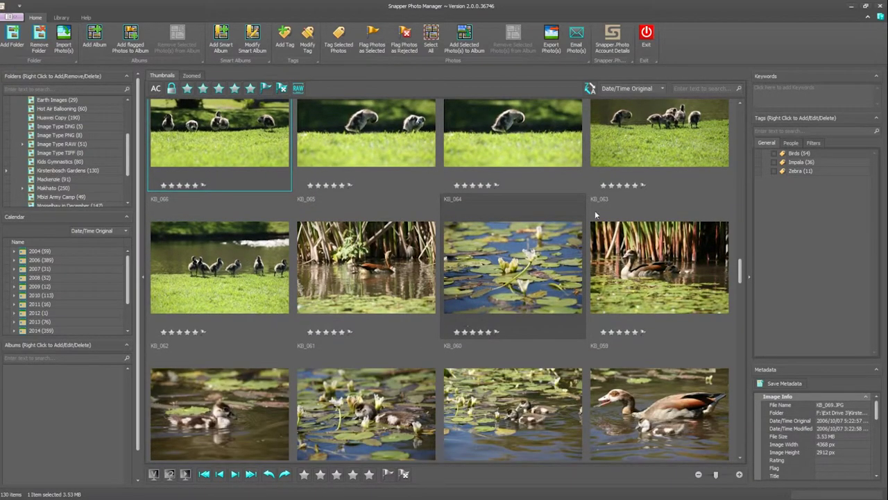
left_click(399, 266, "shift")
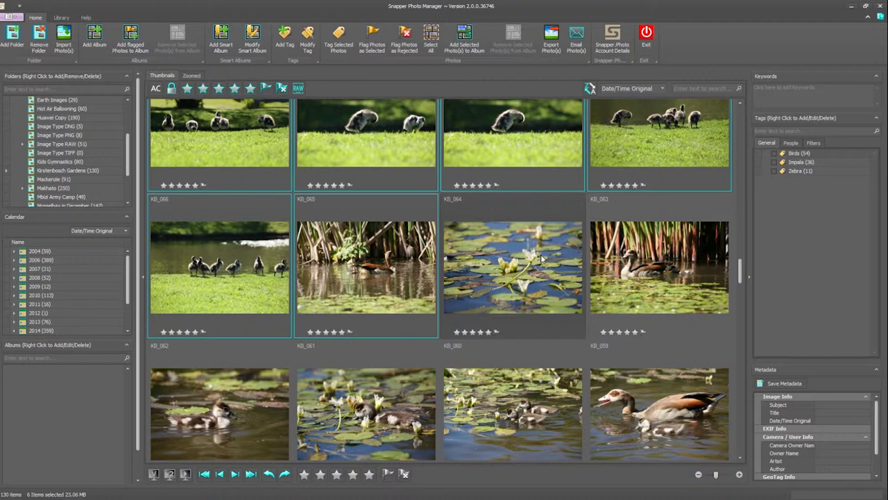
left_click(645, 270, "ctrl")
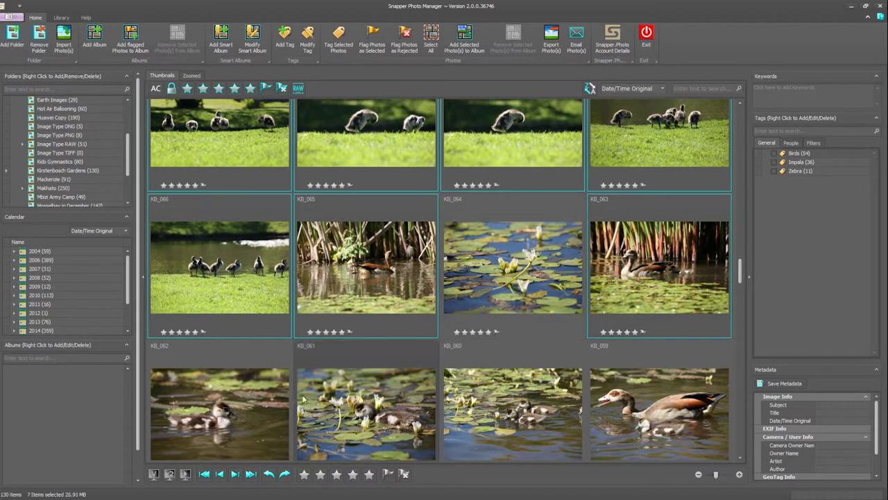
left_click(421, 421, "ctrl")
left_click(505, 418, "ctrl")
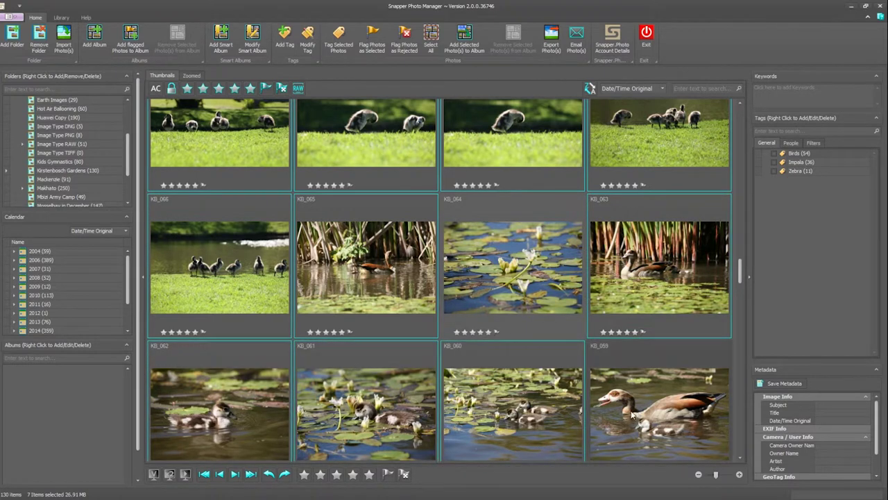
left_click(632, 417, "ctrl")
scroll(631, 415, "down", 1)
scroll(631, 410, "down", 4)
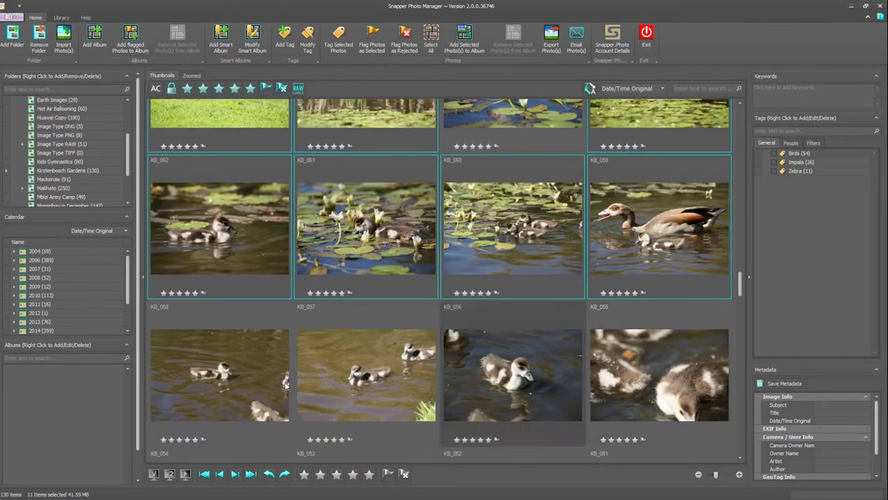
left_click(422, 391, "ctrl")
left_click(532, 378, "ctrl")
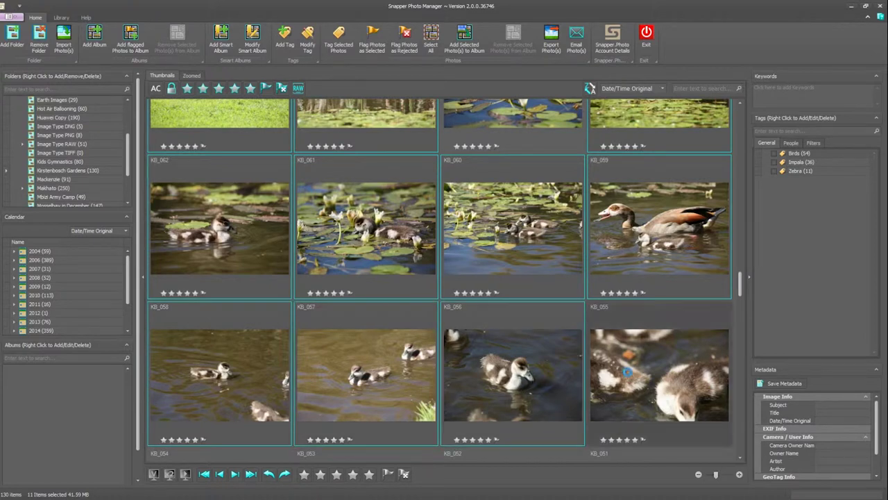
left_click(627, 371, "ctrl")
scroll(627, 371, "down", 4)
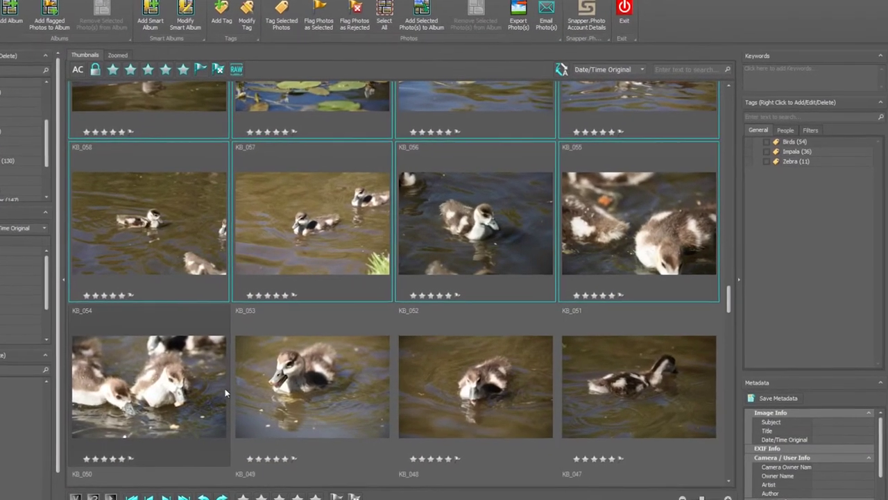
left_click(226, 393, "ctrl")
left_click(379, 392, "ctrl")
left_click(534, 389, "ctrl")
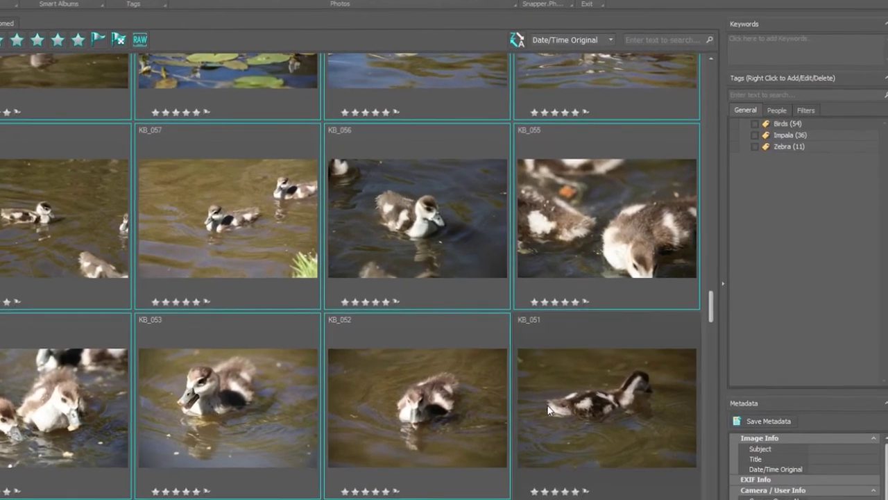
left_click(587, 389, "ctrl")
right_click(546, 411)
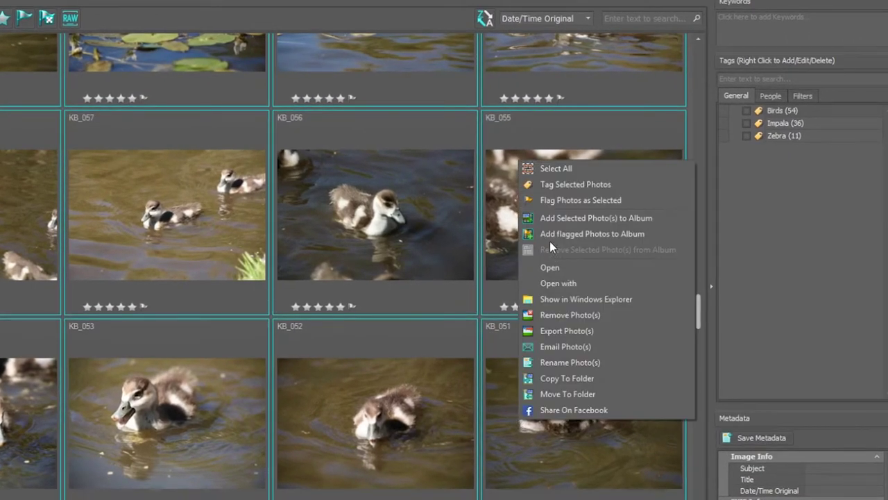
left_click(569, 183)
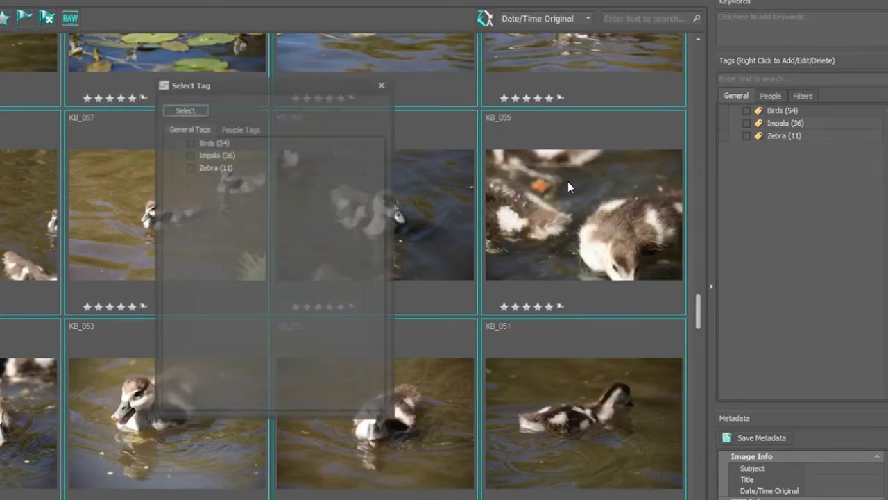
left_click(188, 141)
left_click(185, 110)
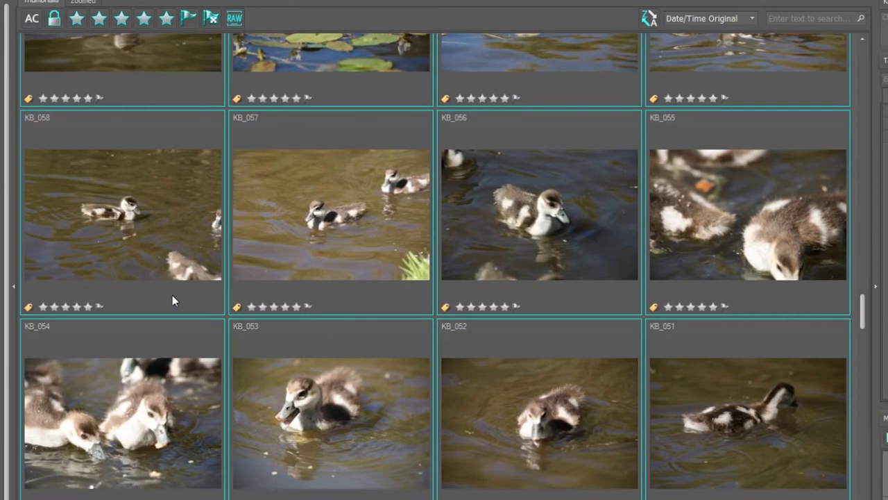
left_click(168, 228)
scroll(396, 301, "up", 2)
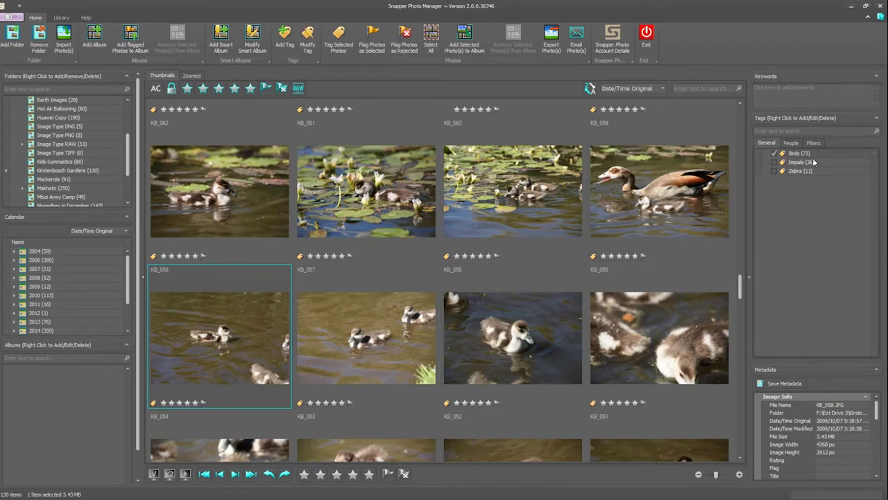
Step: Look through all photos tagged Impala and display the photos tagged Birds
left_click(814, 164)
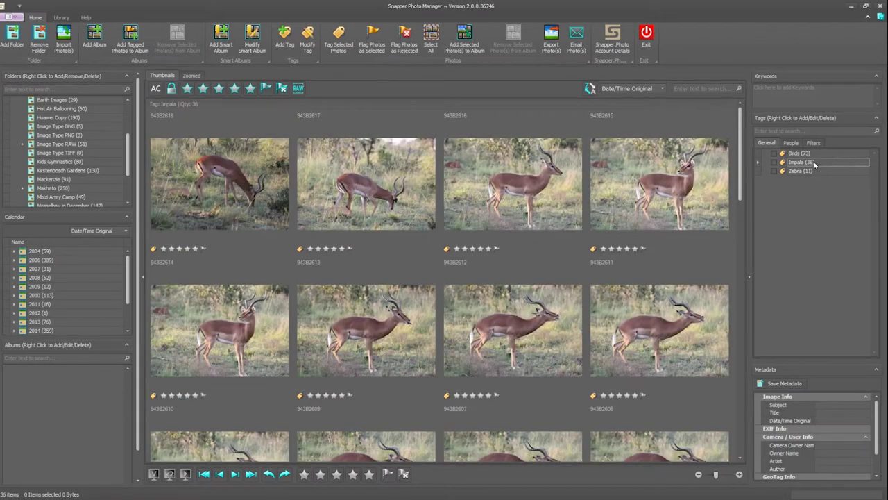
scroll(562, 292, "down", 1)
scroll(562, 292, "down", 4)
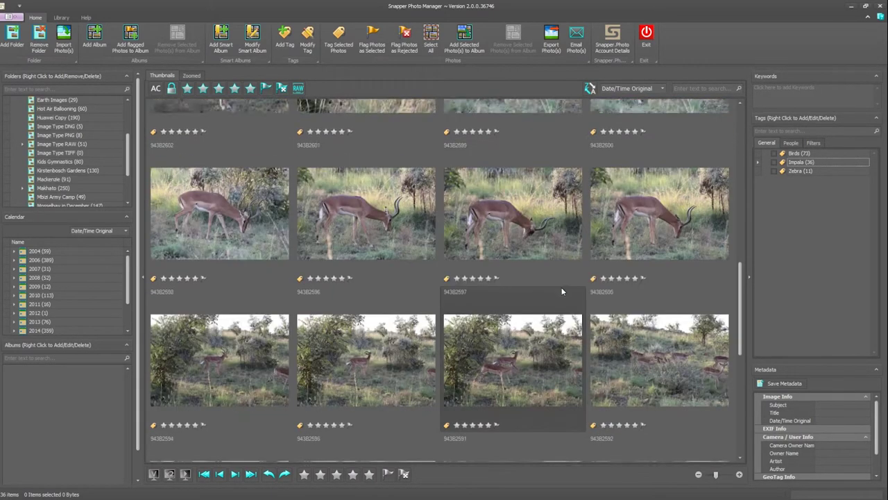
scroll(561, 287, "down", 2)
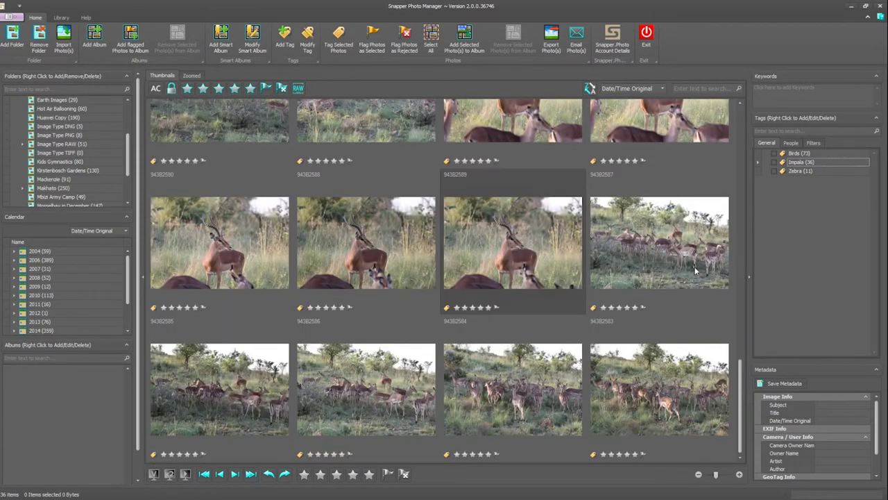
left_click(798, 153)
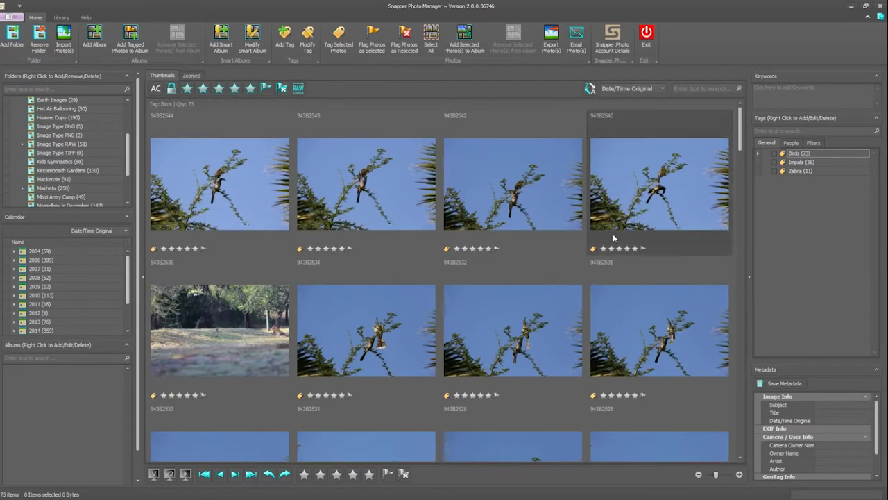
Step: Look through all photos tagged Birds, and display and review the photos tagged Zebra
scroll(603, 276, "down", 2)
scroll(603, 281, "down", 5)
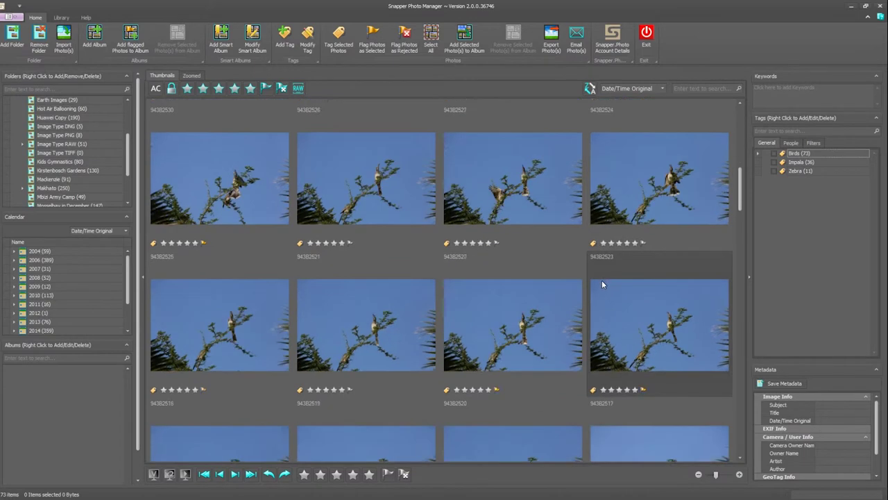
scroll(603, 285, "down", 10)
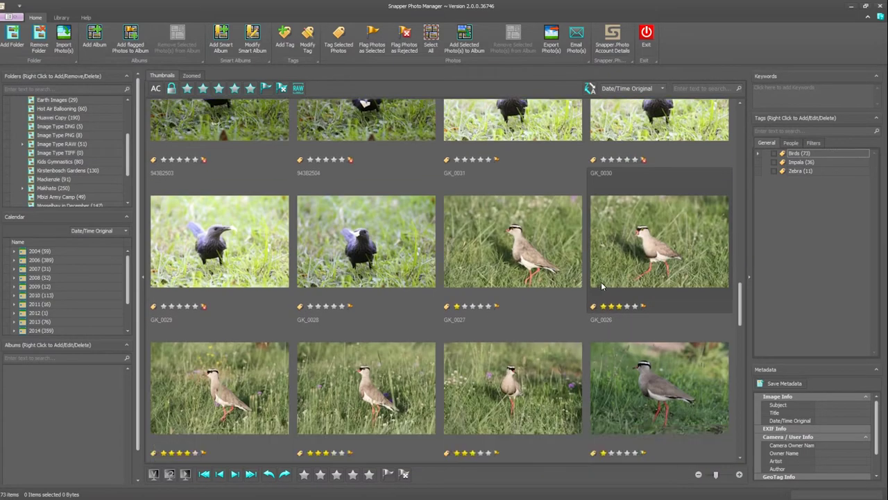
scroll(601, 284, "down", 10)
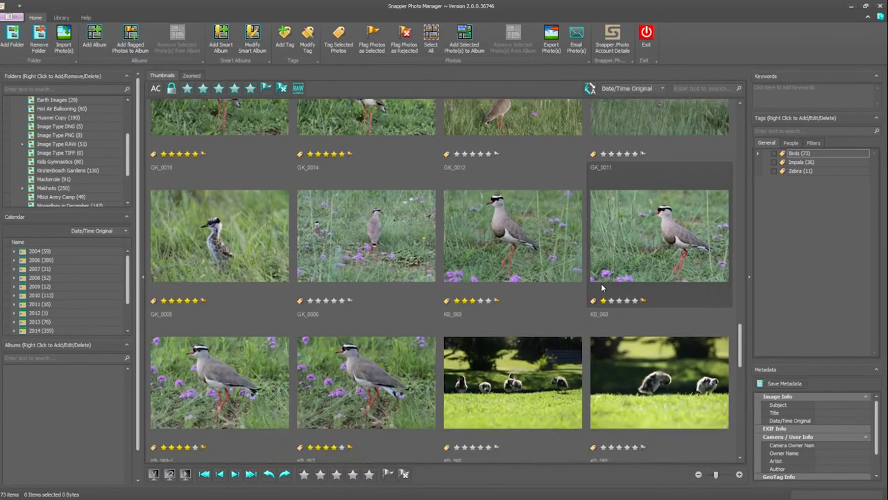
scroll(601, 287, "down", 3)
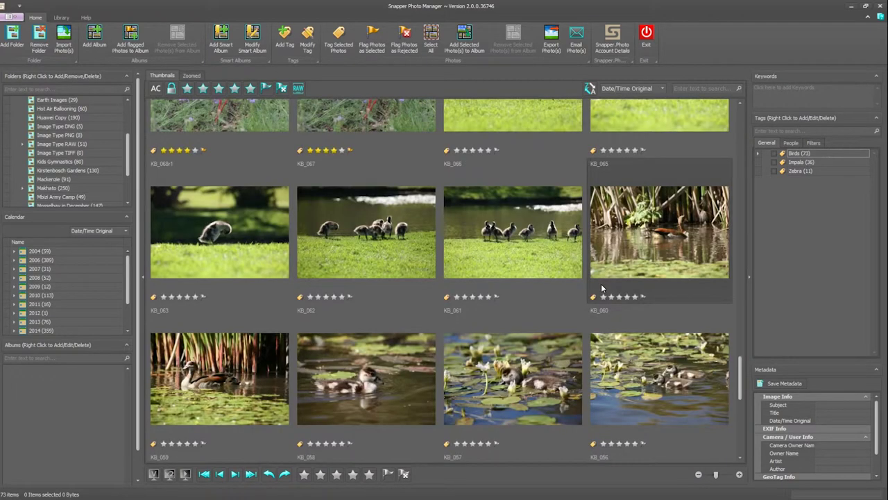
scroll(602, 287, "down", 6)
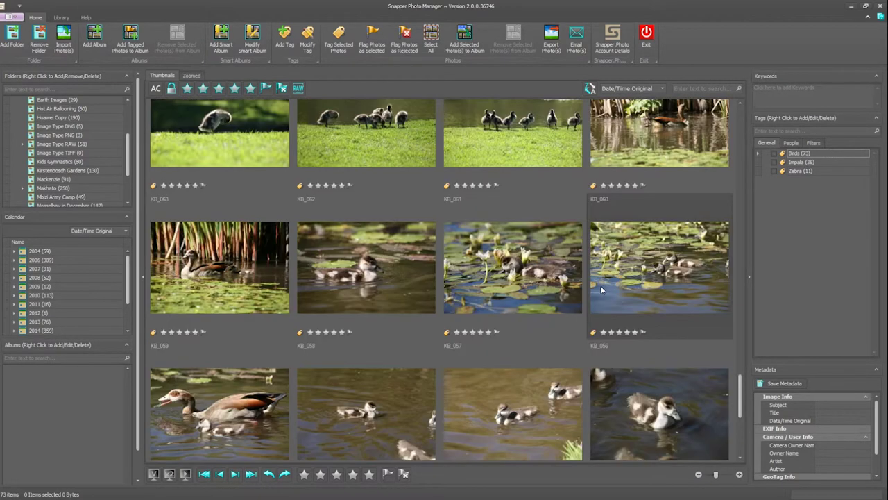
left_click(801, 172)
scroll(611, 296, "down", 3)
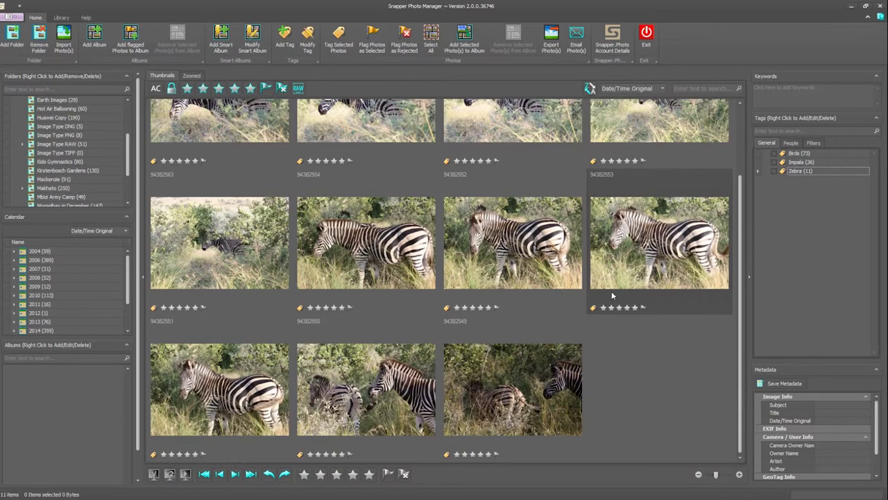